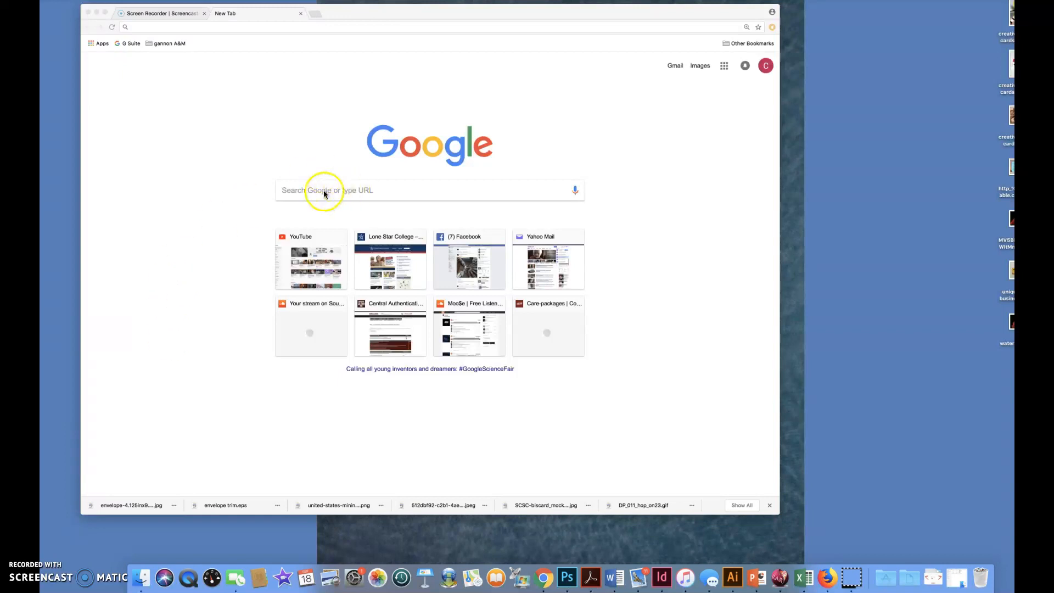
# Search Google for "vans logo" and open the image results.
pyautogui.click(303, 190)
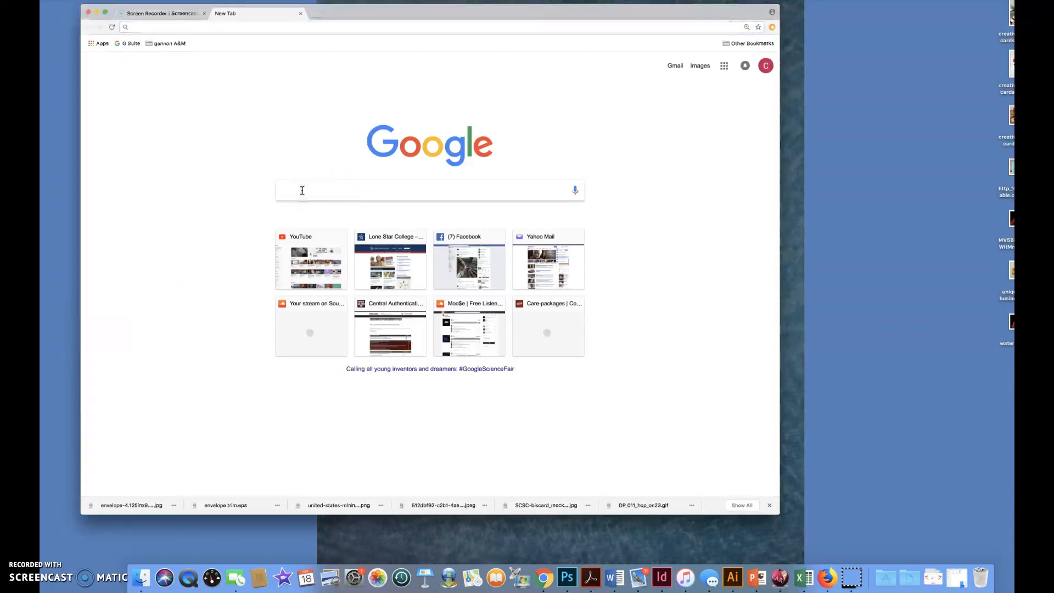
pyautogui.write('Vans')
pyautogui.press('Return')
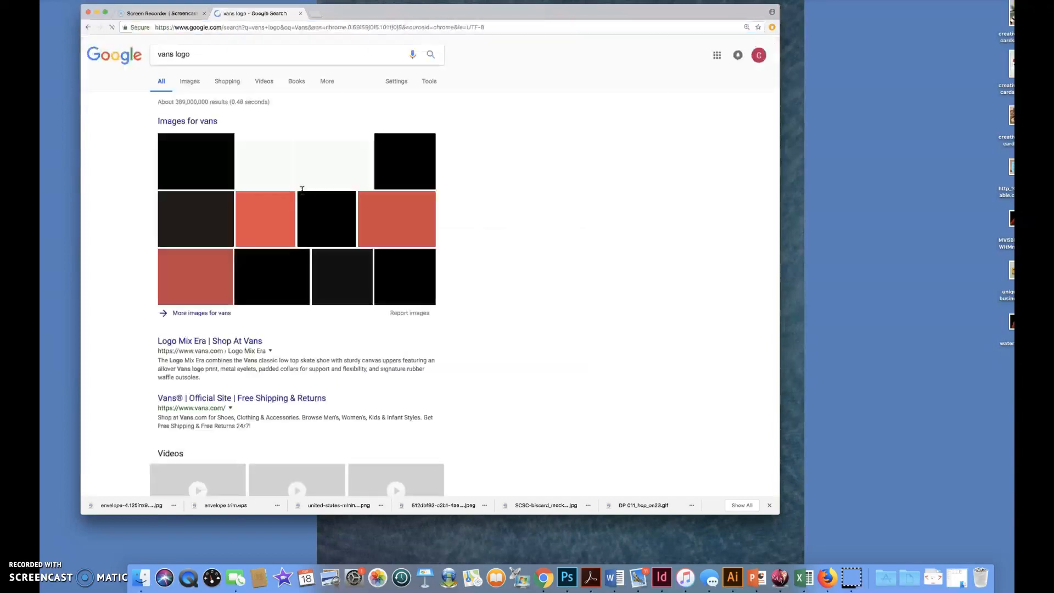
pyautogui.click(189, 123)
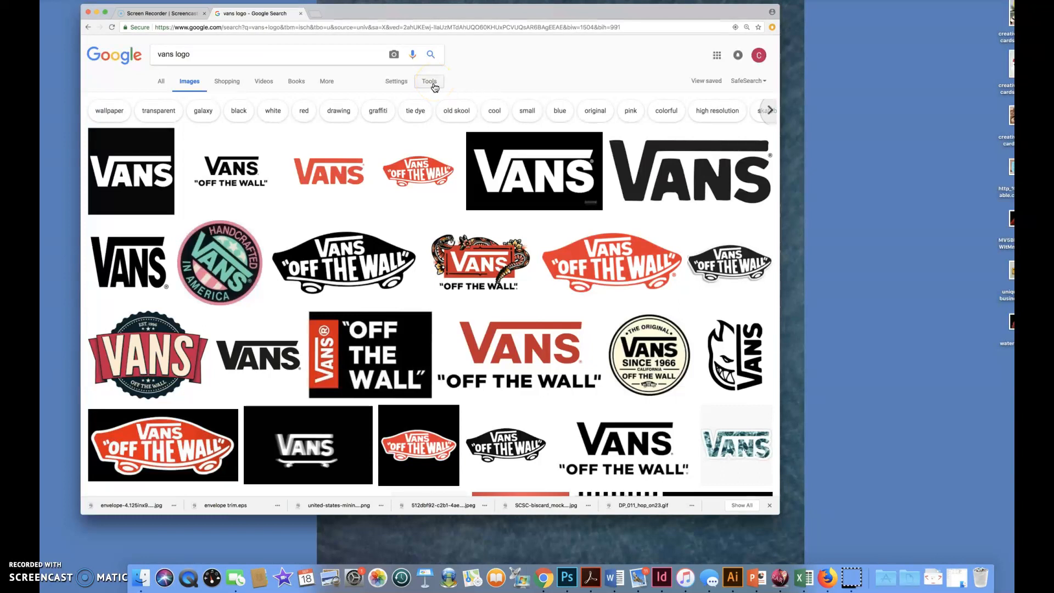
# Filter the image results to Large size.
pyautogui.click(429, 81)
pyautogui.click(166, 100)
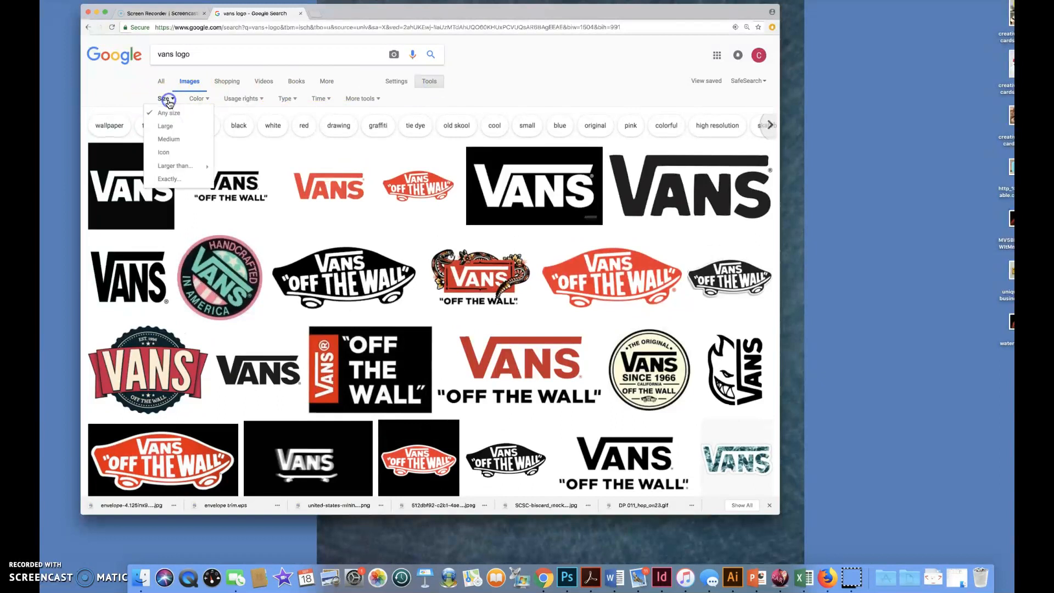
pyautogui.click(166, 127)
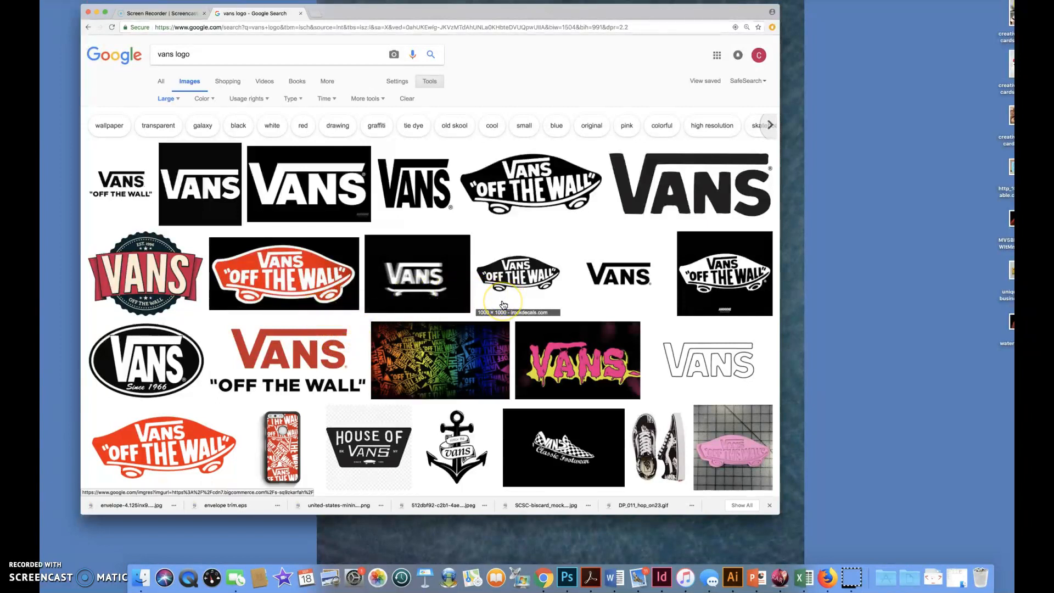
# Open the red Vans "Off the Wall" skateboard logo on white and save it to the Desktop as the JPEG emblem-Vans.
pyautogui.scroll(-3, 503, 305)
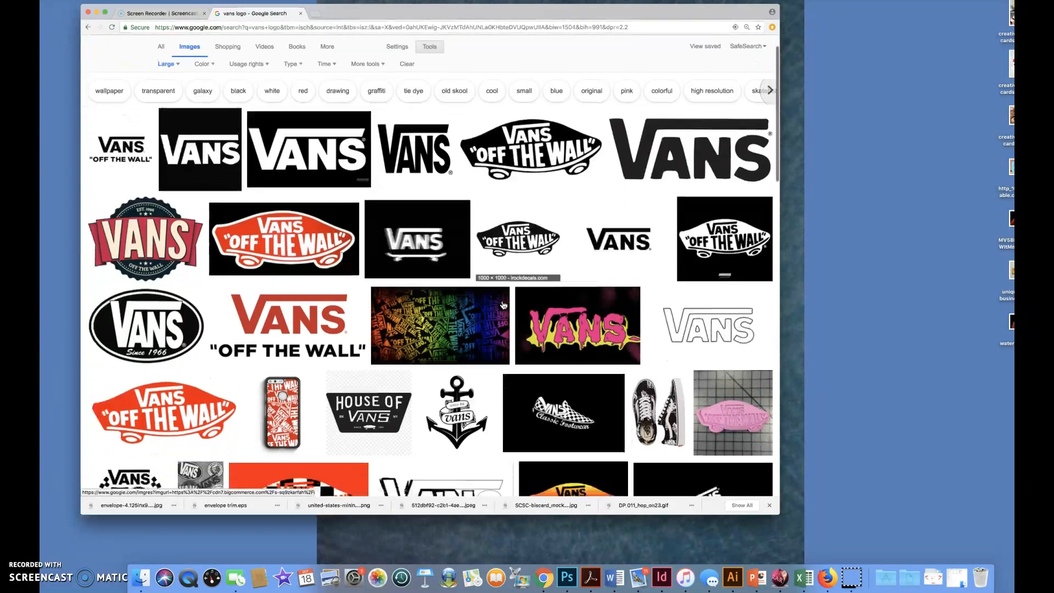
pyautogui.click(174, 379)
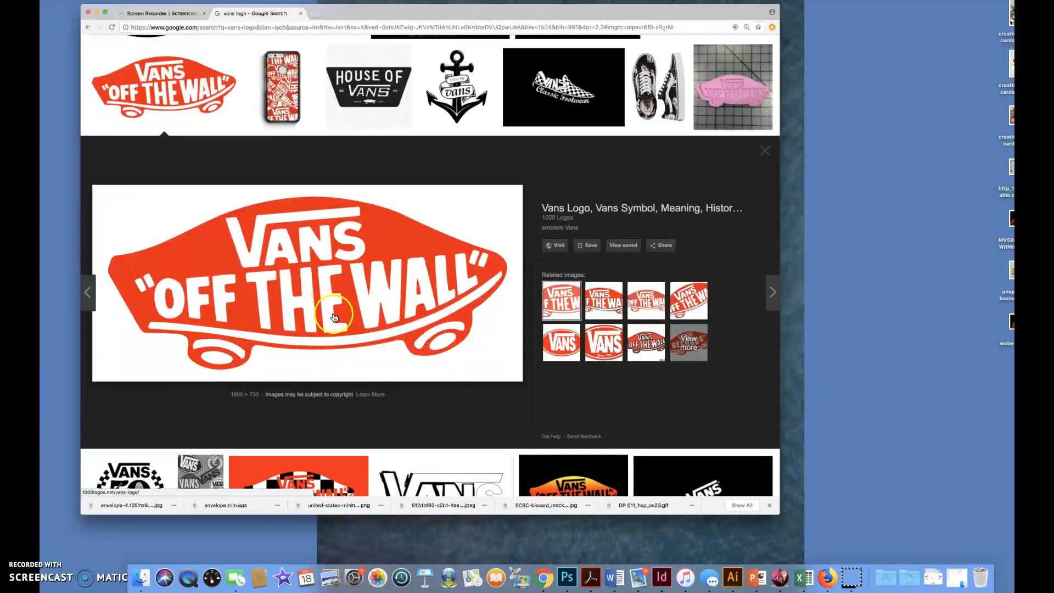
pyautogui.click(351, 317)
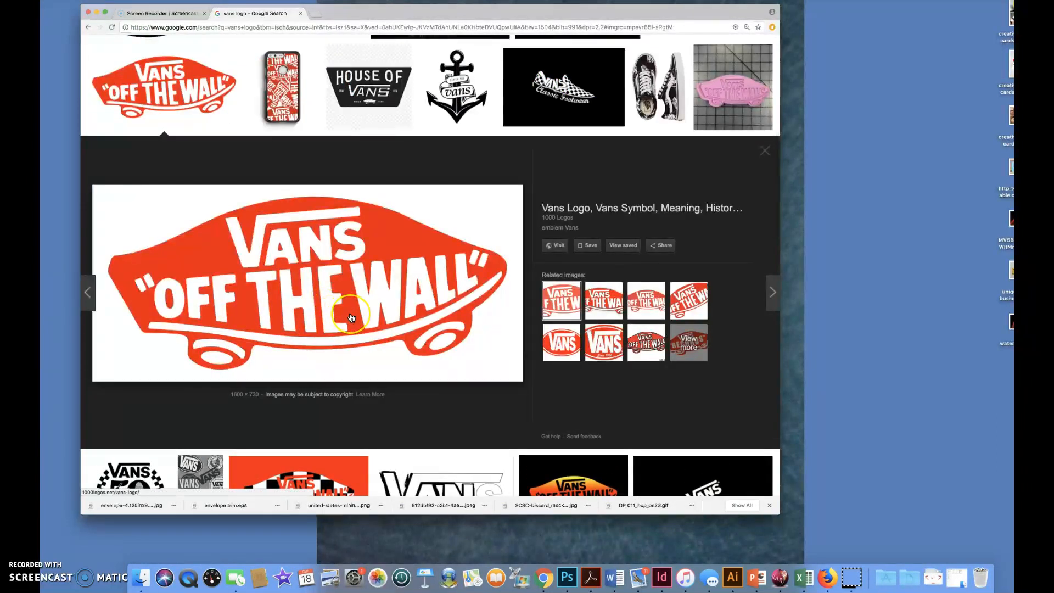
pyautogui.rightClick(352, 316)
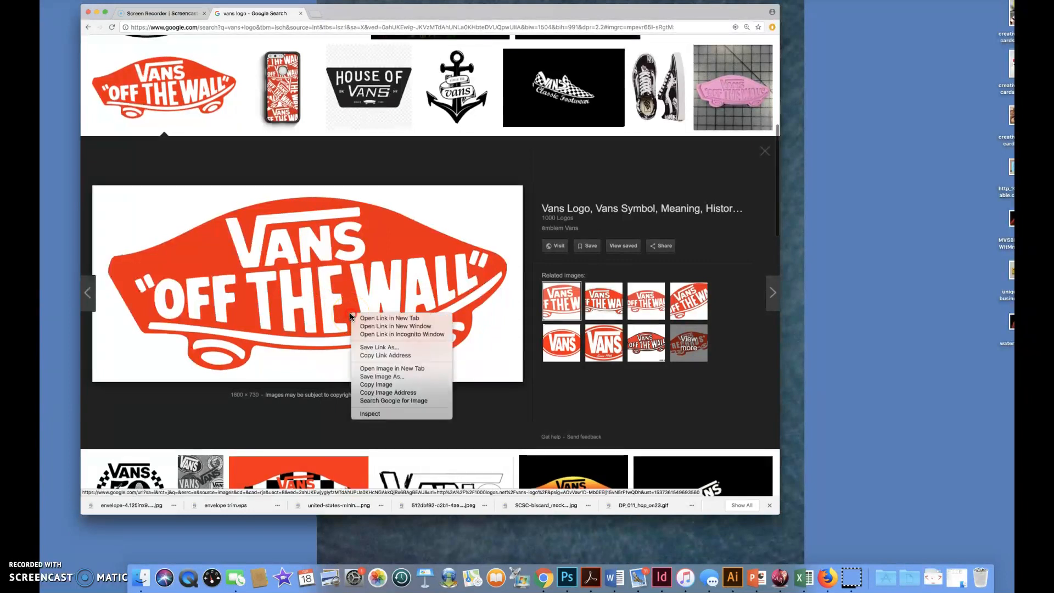
pyautogui.click(371, 379)
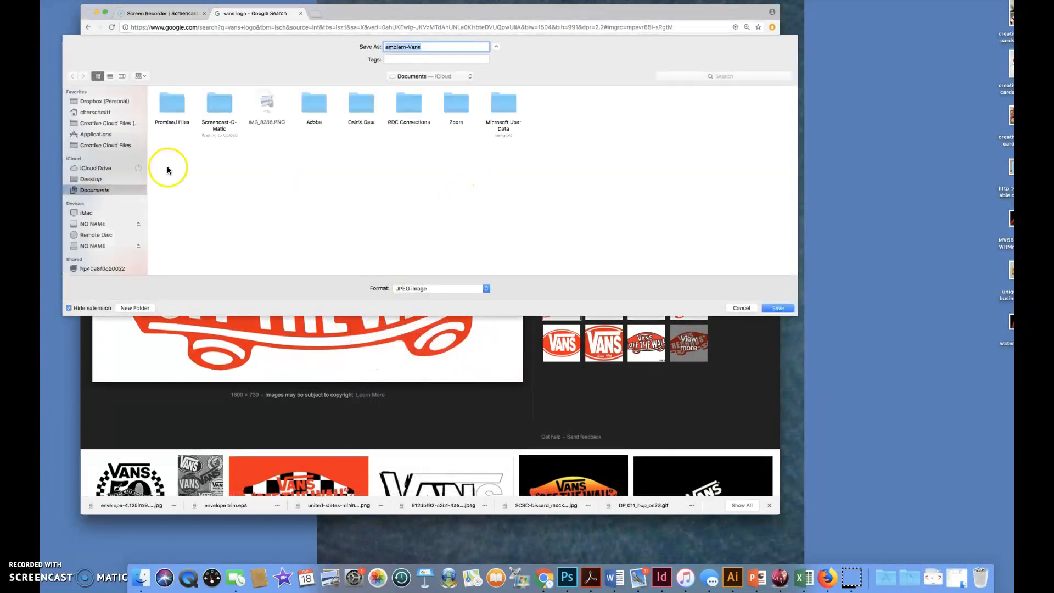
pyautogui.click(88, 179)
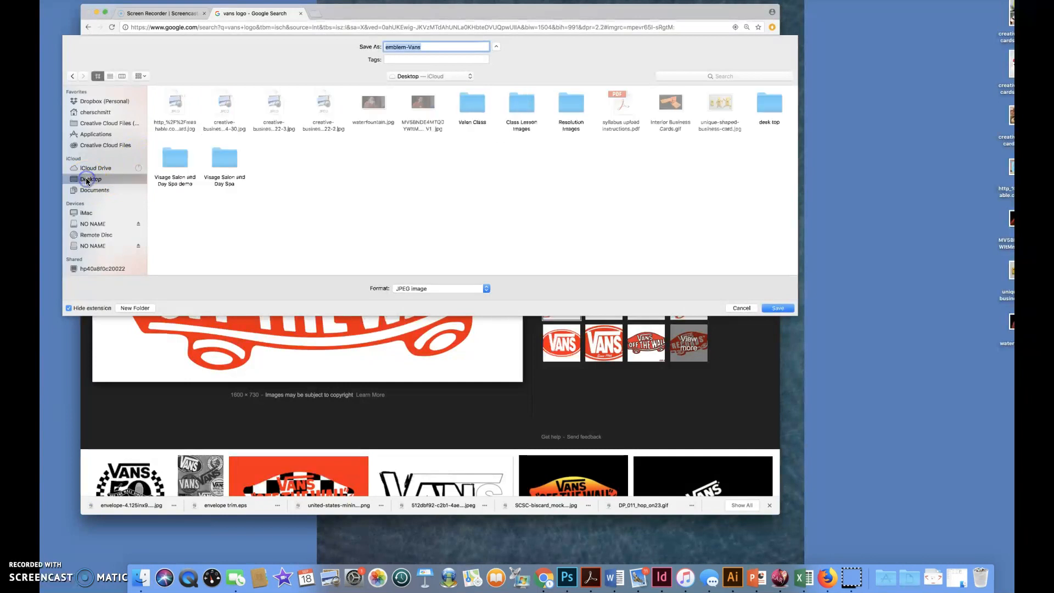
pyautogui.click(777, 309)
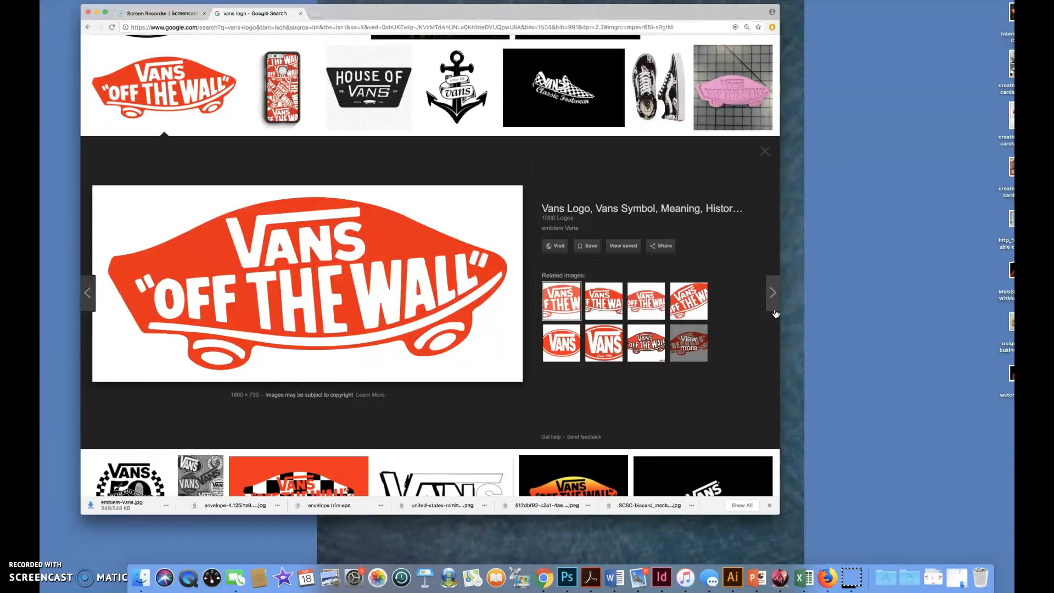
# Open emblem-Vans.jpg from the desktop in Adobe Photoshop CC 2018, bring its window fully into view and minimise the browser.
pyautogui.moveTo(1009, 168); pyautogui.dragTo(890, 175)
pyautogui.moveTo(986, 177); pyautogui.dragTo(885, 180)
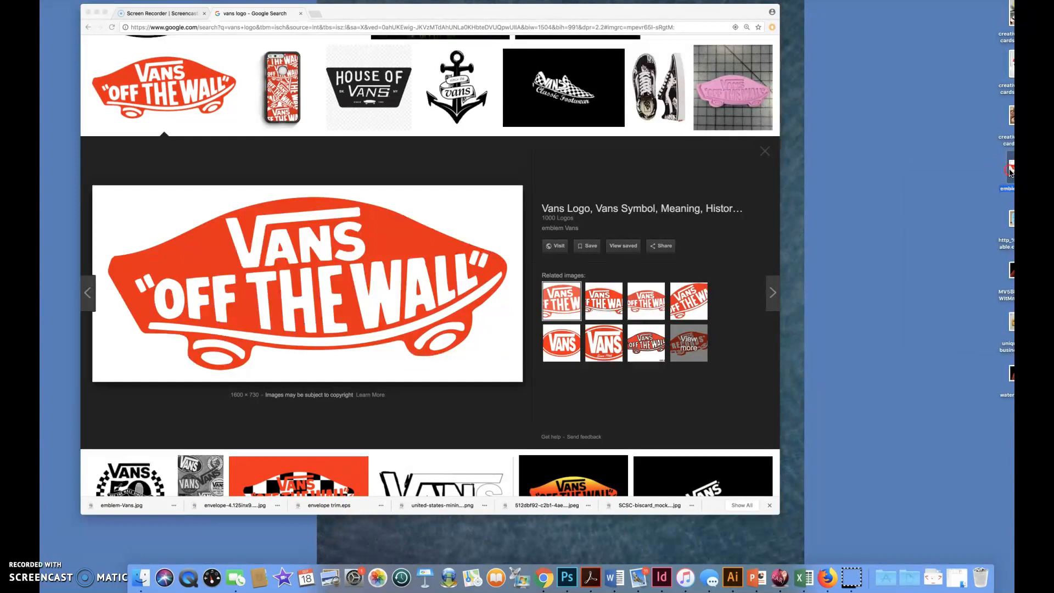
pyautogui.rightClick(1009, 171)
pyautogui.moveTo(938, 182)
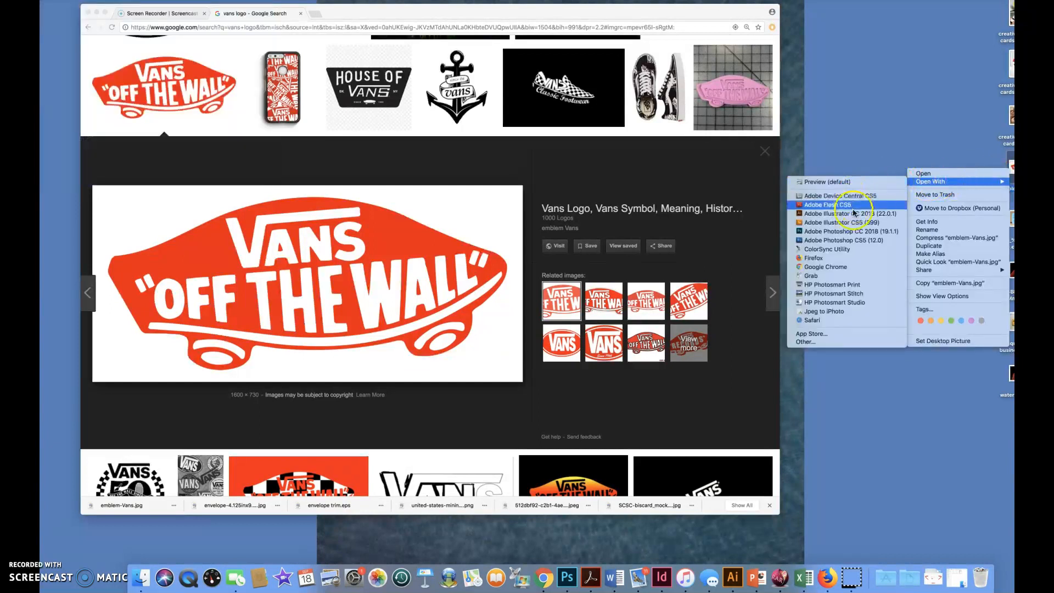
pyautogui.click(853, 233)
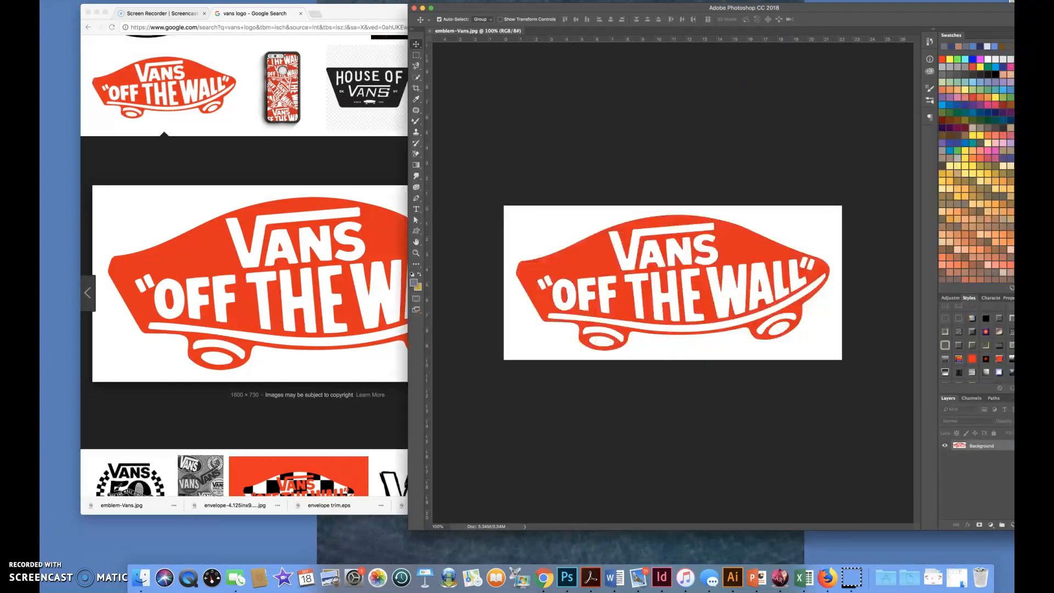
pyautogui.moveTo(636, 8); pyautogui.dragTo(409, 9)
pyautogui.click(97, 11)
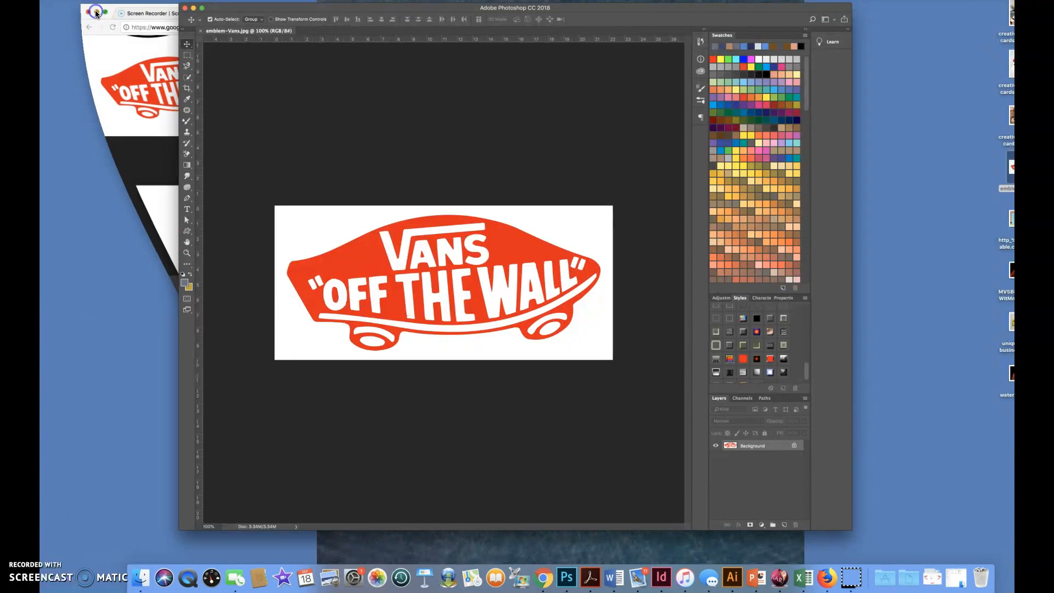
pyautogui.moveTo(235, 8); pyautogui.dragTo(244, 9)
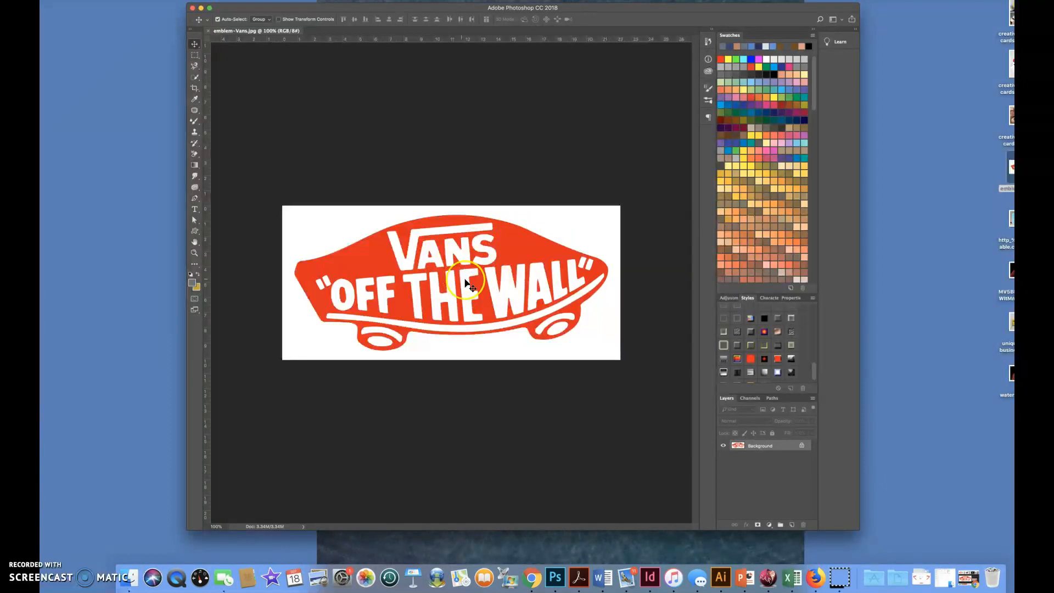
# Unlock the Background layer to turn it into a regular editable layer.
pyautogui.click(802, 446)
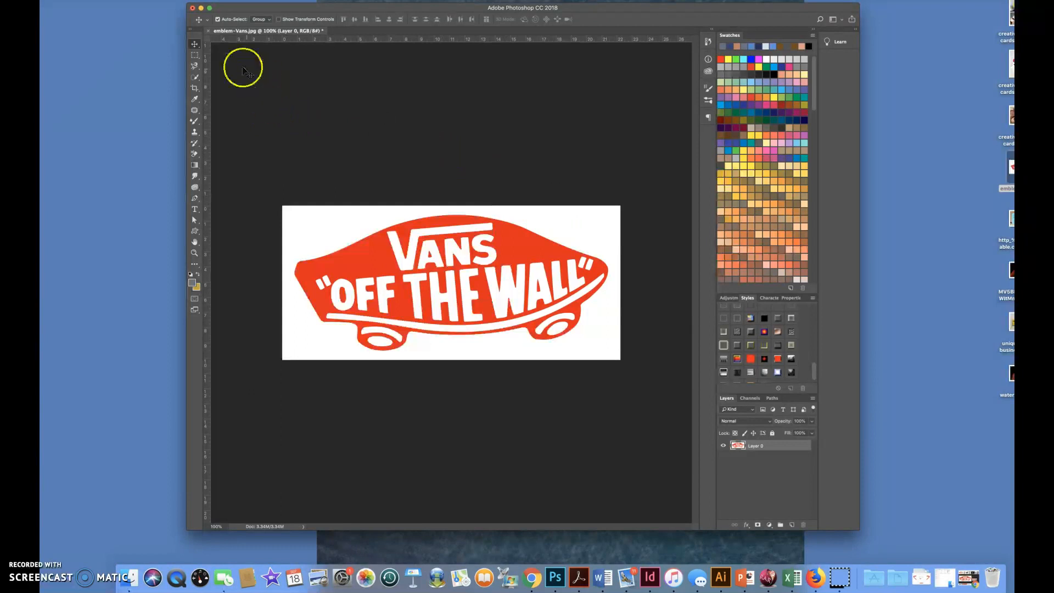
pyautogui.click(198, 69)
pyautogui.moveTo(198, 71)
pyautogui.mouseDown()
pyautogui.moveTo(223, 69)
pyautogui.moveTo(229, 81)
pyautogui.moveTo(229, 67)
pyautogui.mouseUp()
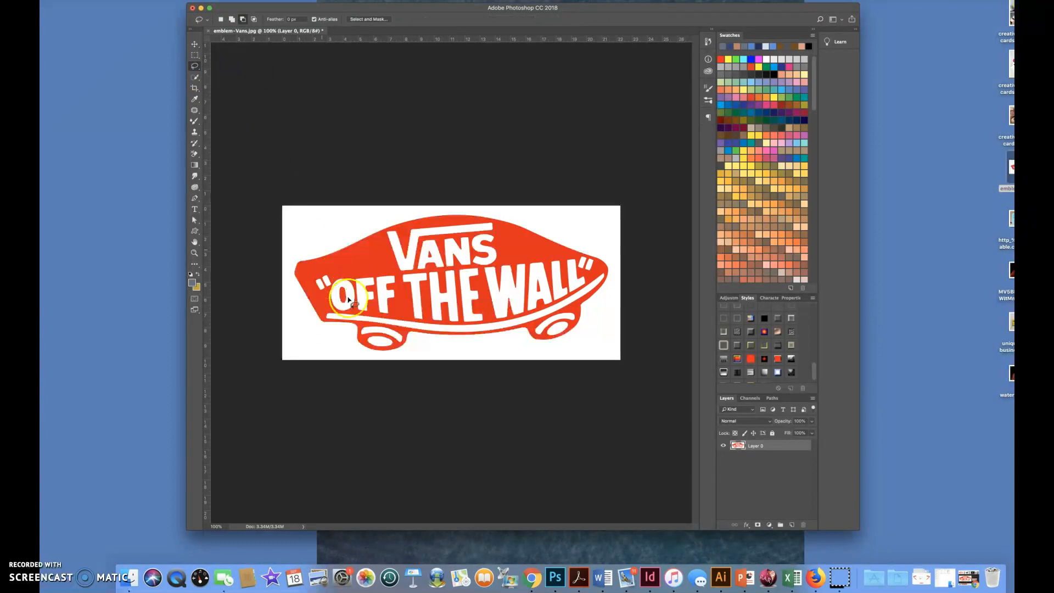
pyautogui.click(321, 257)
pyautogui.moveTo(355, 242); pyautogui.dragTo(339, 250)
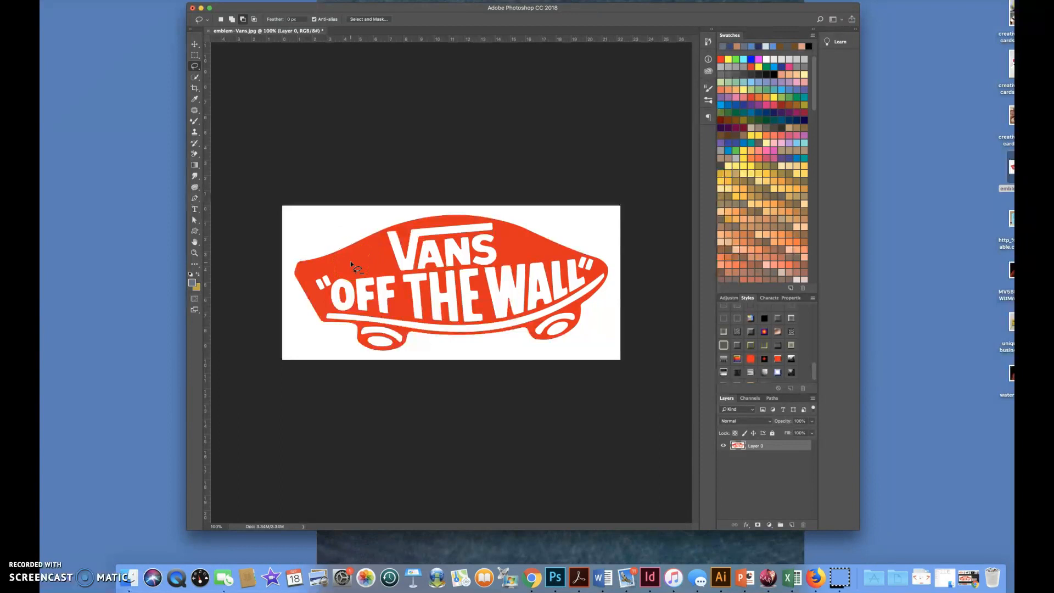
# Switch to the Magic Wand tool for selecting areas by colour.
pyautogui.click(199, 83)
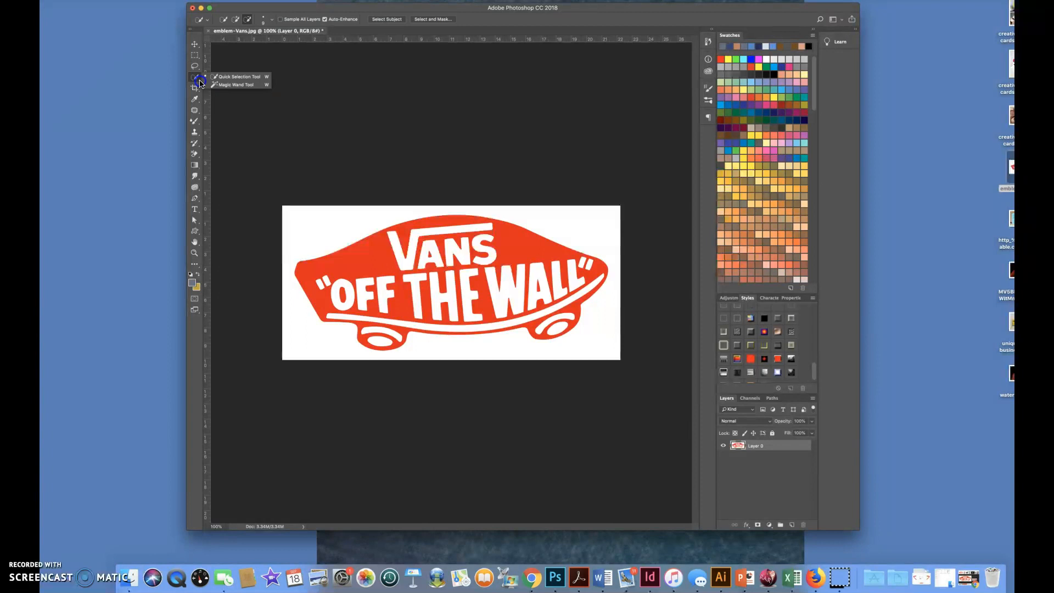
pyautogui.click(256, 86)
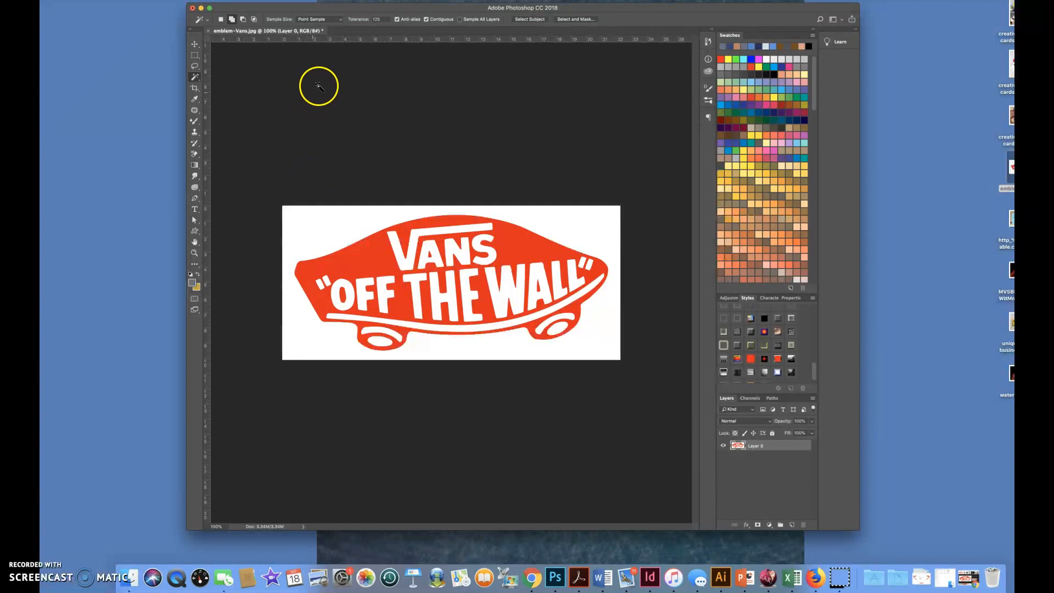
# Try selecting the logo's white areas with Contiguous off, then drop the selection and turn Contiguous back on.
pyautogui.click(426, 20)
pyautogui.click(331, 233)
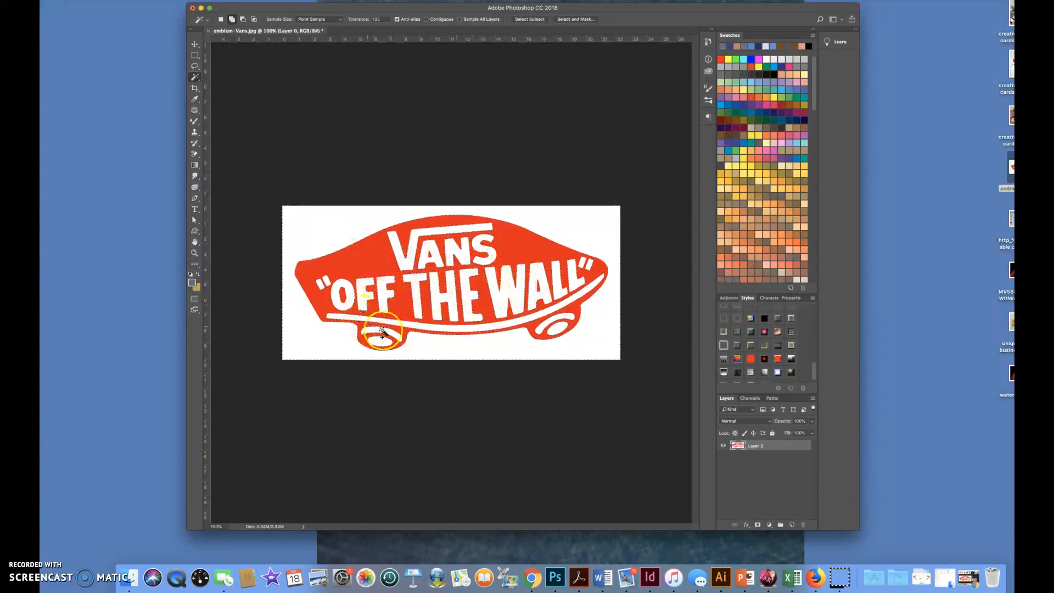
pyautogui.click(314, 236)
pyautogui.click(443, 263)
pyautogui.click(335, 236)
pyautogui.press('shift+super+i')
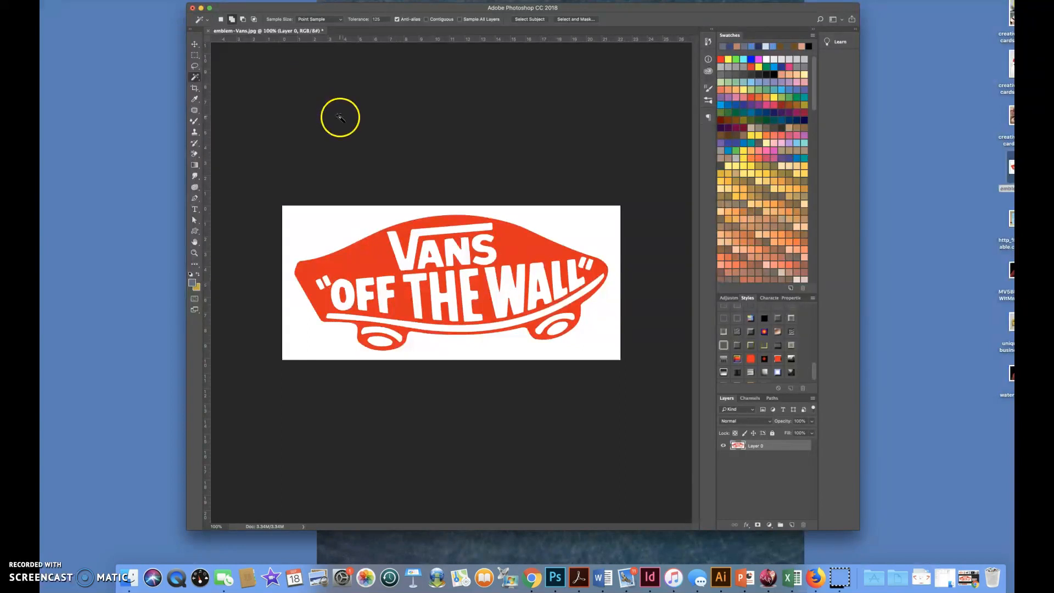
pyautogui.click(426, 19)
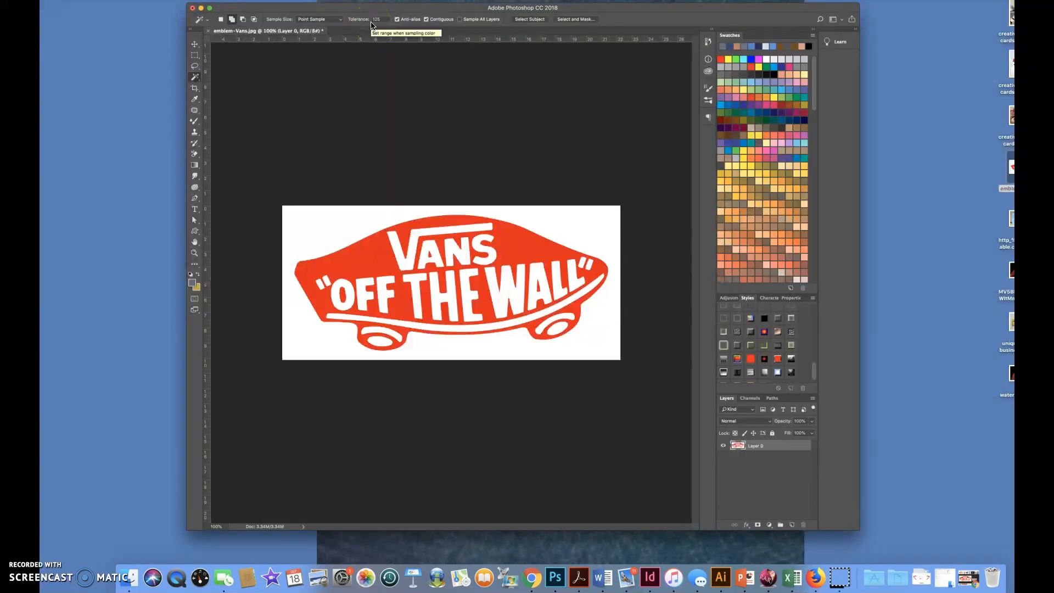
pyautogui.click(376, 228)
pyautogui.click(356, 227)
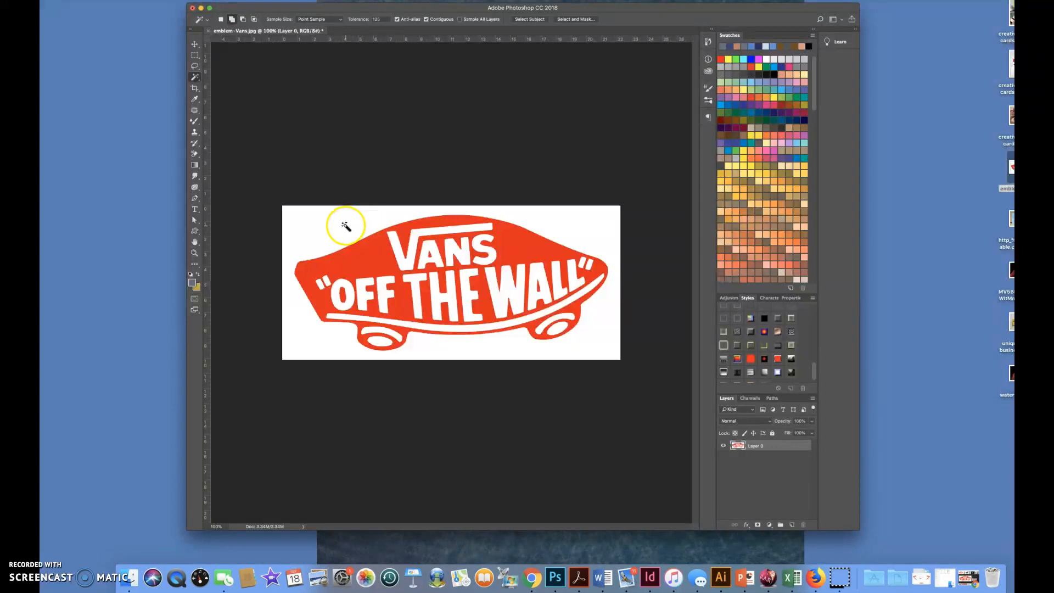
pyautogui.click(377, 266)
pyautogui.click(357, 239)
# Lower the Magic Wand tolerance, select the white background outside the logo, delete it and switch to the Move tool.
pyautogui.moveTo(383, 20); pyautogui.dragTo(372, 20)
pyautogui.press('BackSpace')
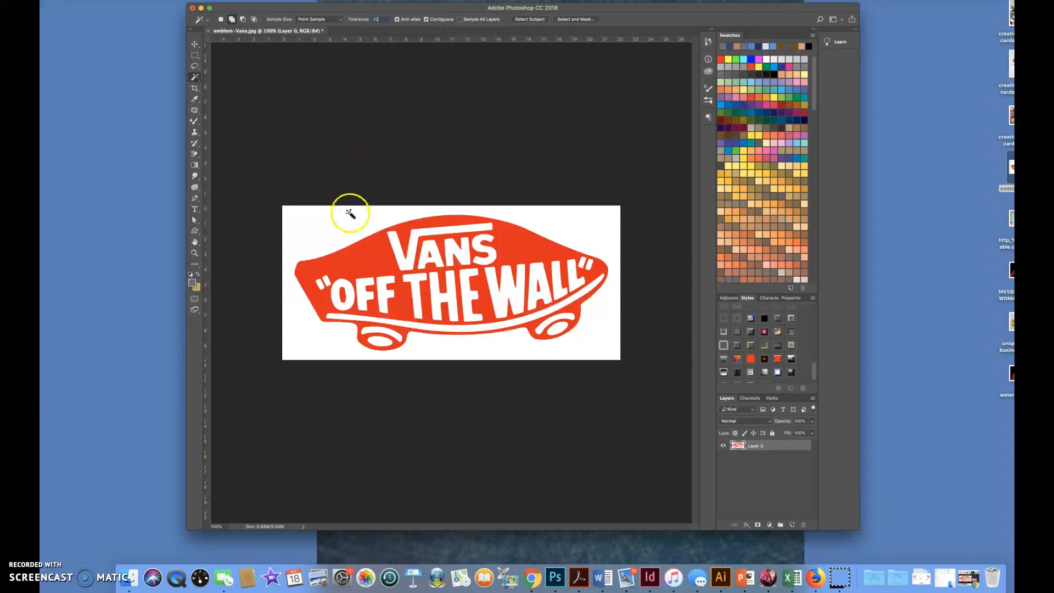
pyautogui.click(336, 224)
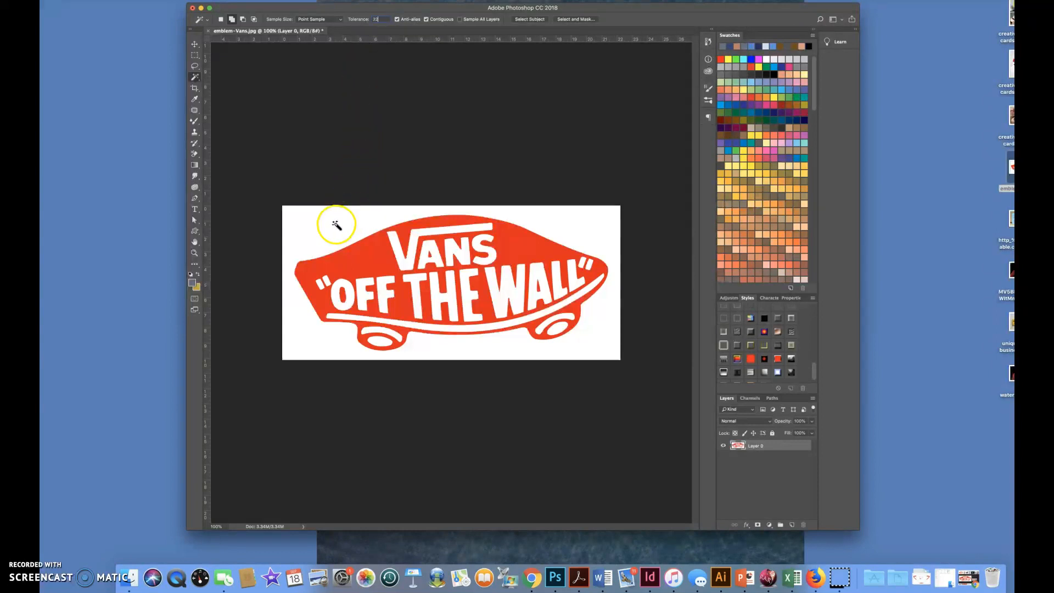
pyautogui.click(322, 225)
pyautogui.click(323, 225)
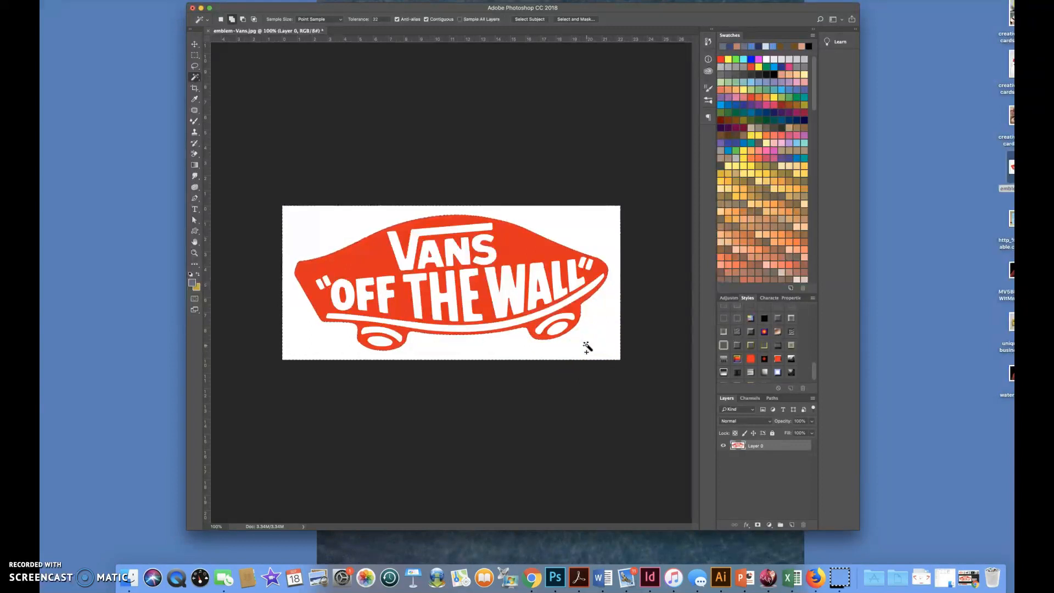
pyautogui.press('Delete')
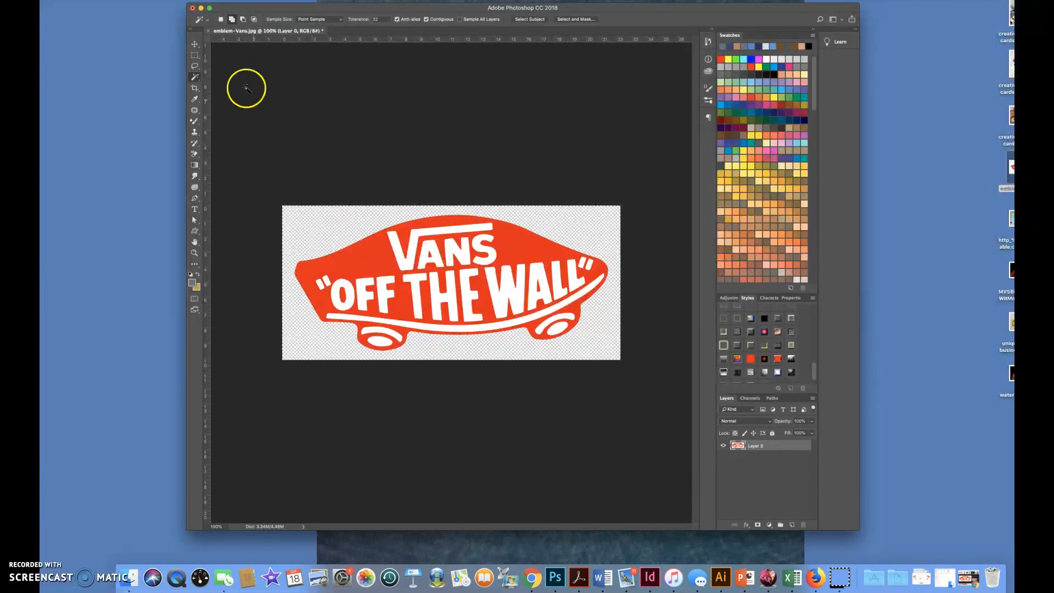
pyautogui.click(193, 47)
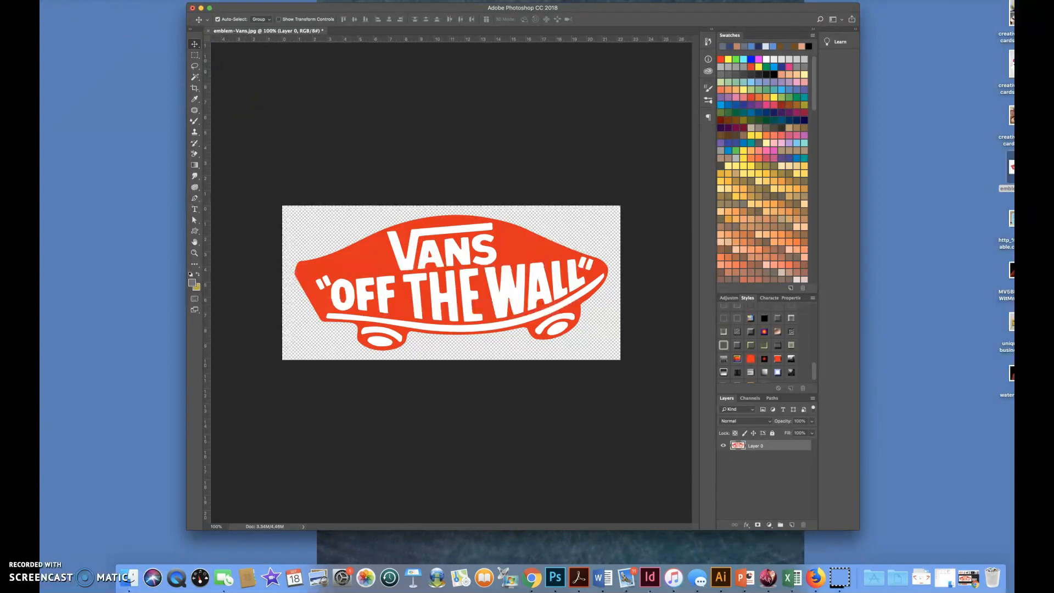
# Set up saving the logo as a new Desktop file named "Vans logo NB" in TIFF format.
pyautogui.click(97, 0)
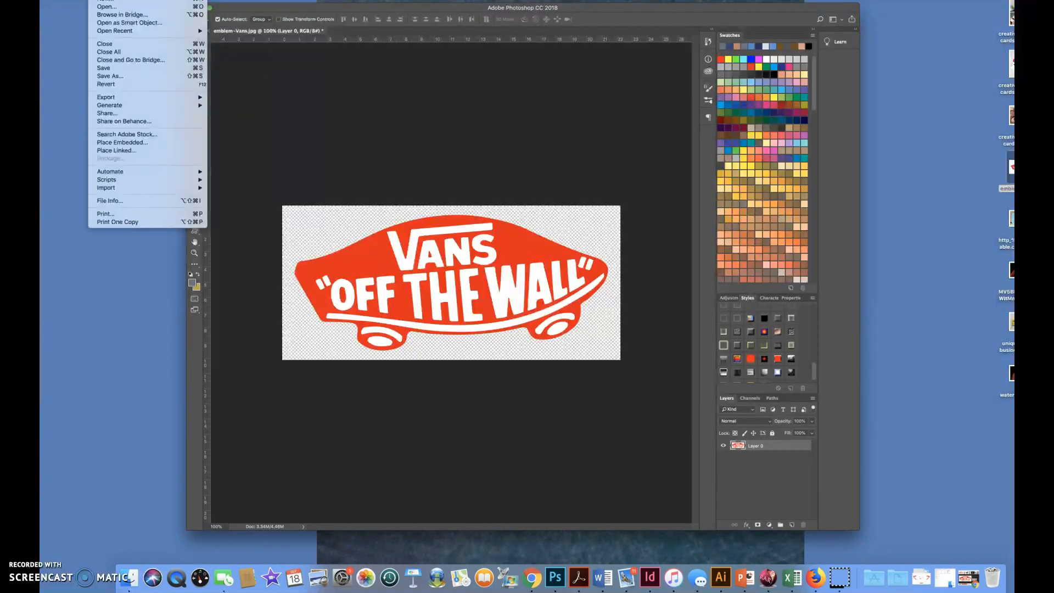
pyautogui.click(104, 78)
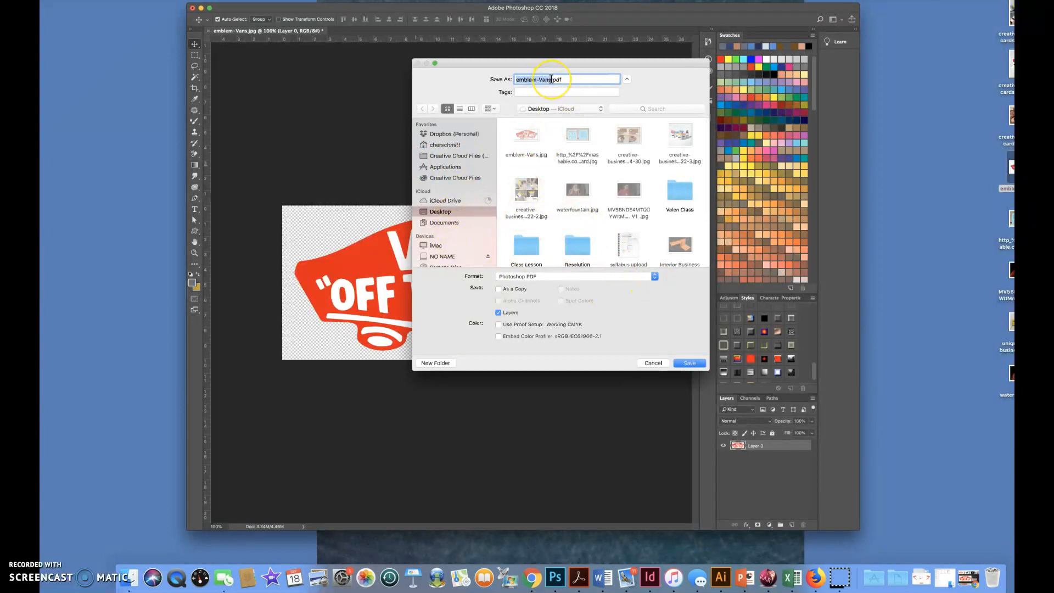
pyautogui.write('Vans logo NB')
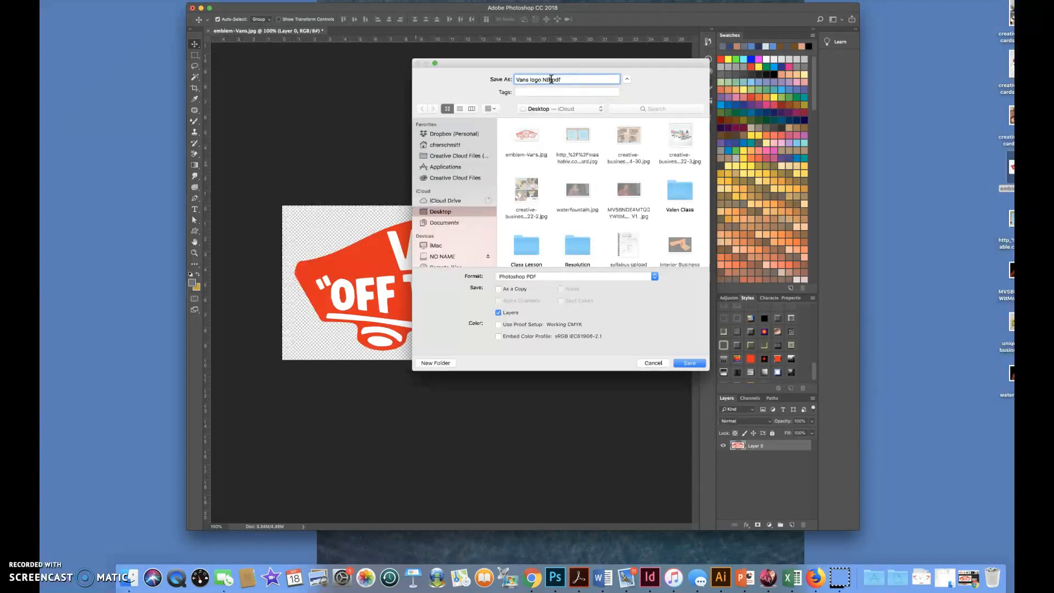
pyautogui.click(654, 276)
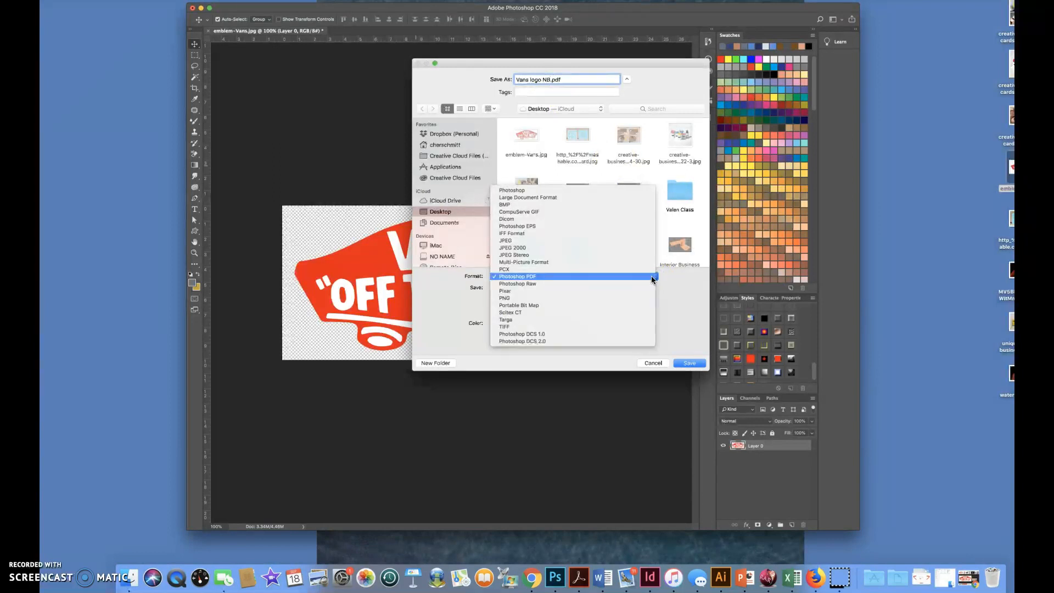
pyautogui.click(517, 192)
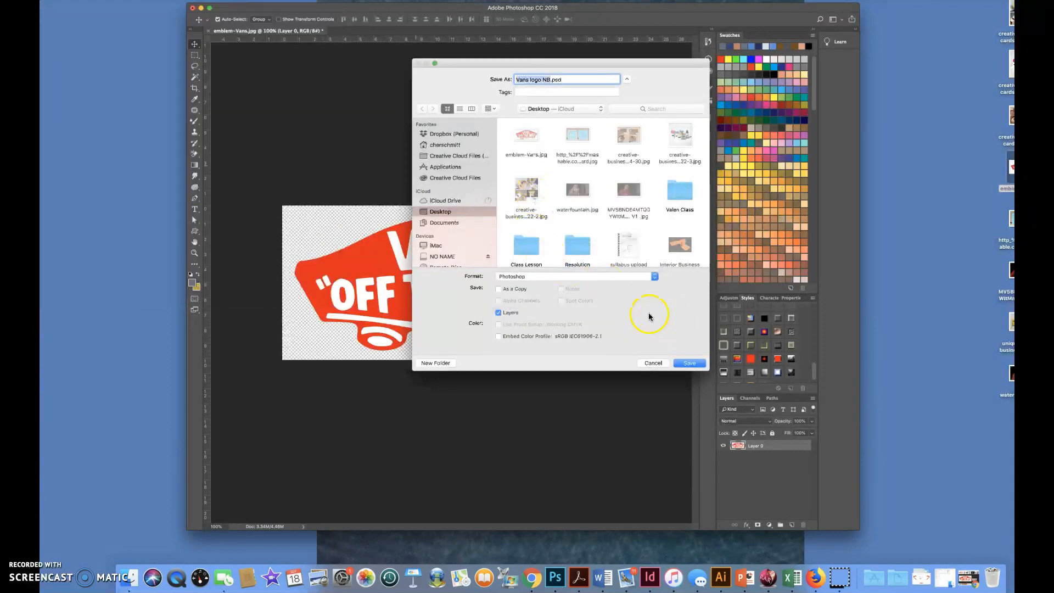
pyautogui.click(654, 277)
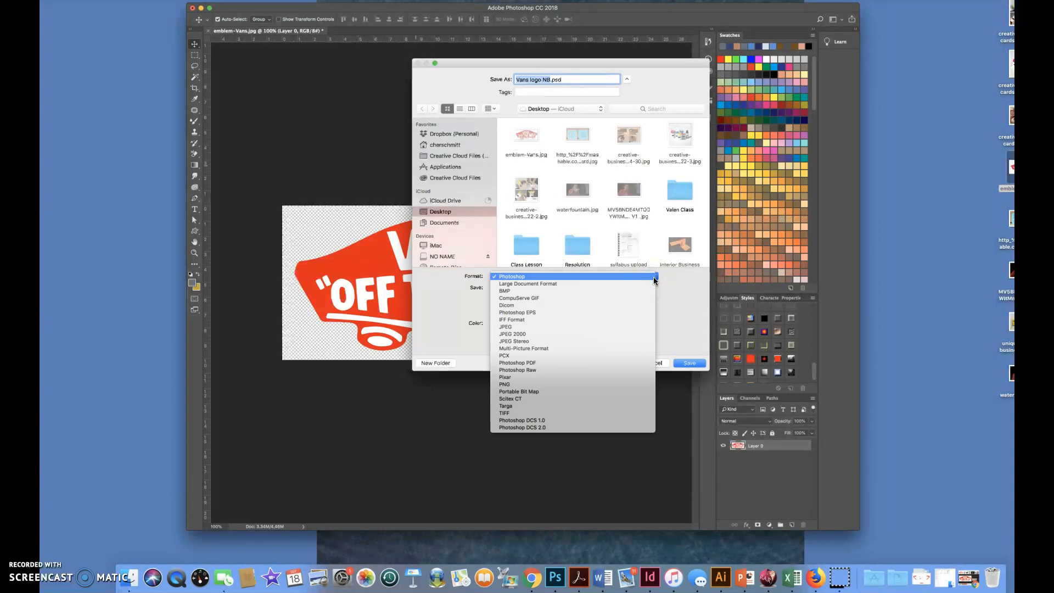
pyautogui.click(506, 416)
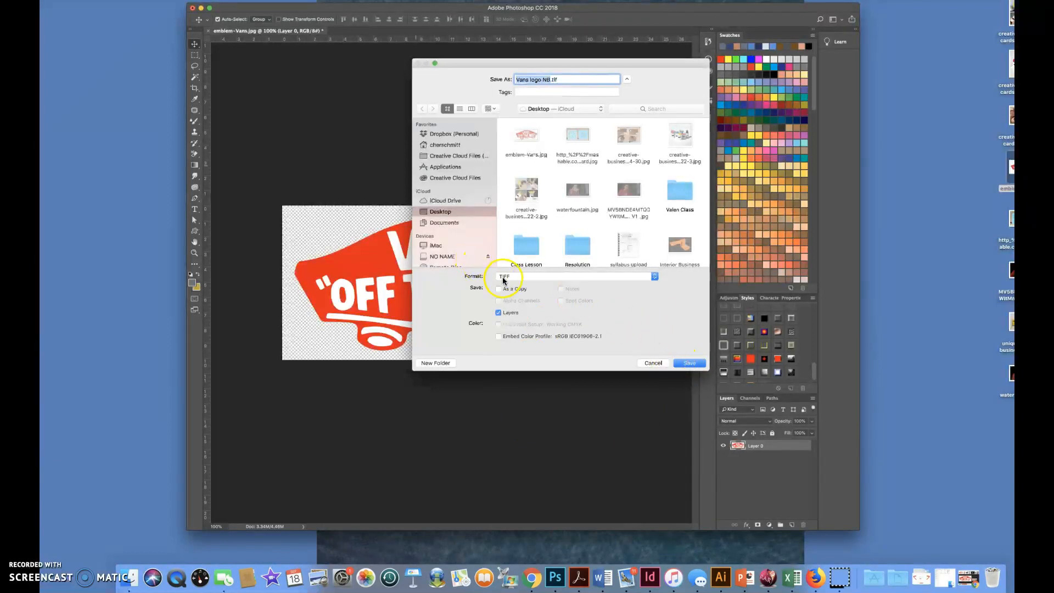
# Save the TIFF with Save Transparency turned on and the layers included.
pyautogui.click(688, 364)
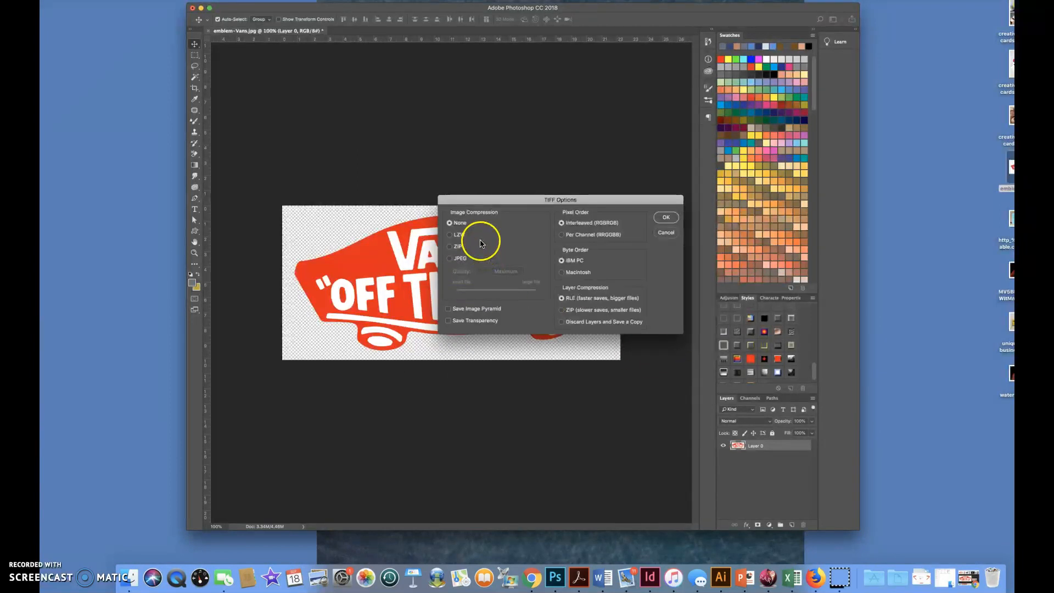
pyautogui.click(449, 323)
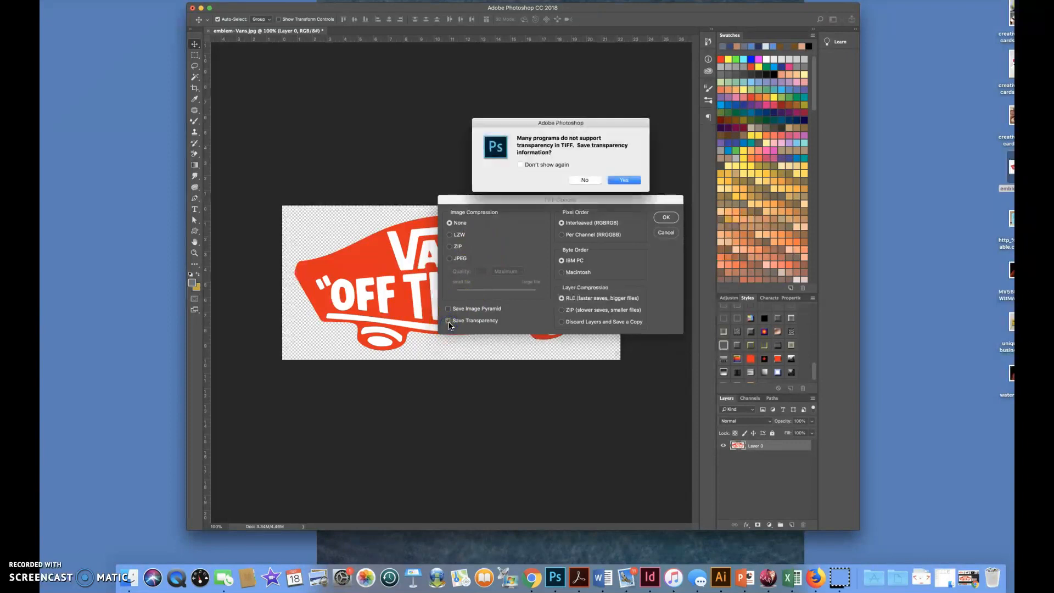
pyautogui.click(610, 180)
pyautogui.click(615, 179)
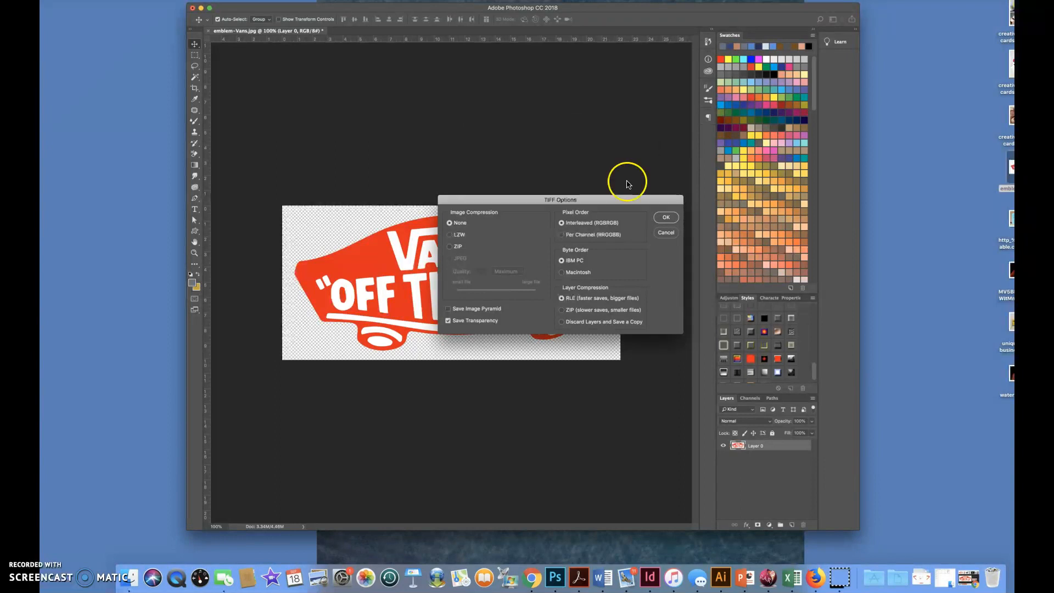
pyautogui.click(665, 219)
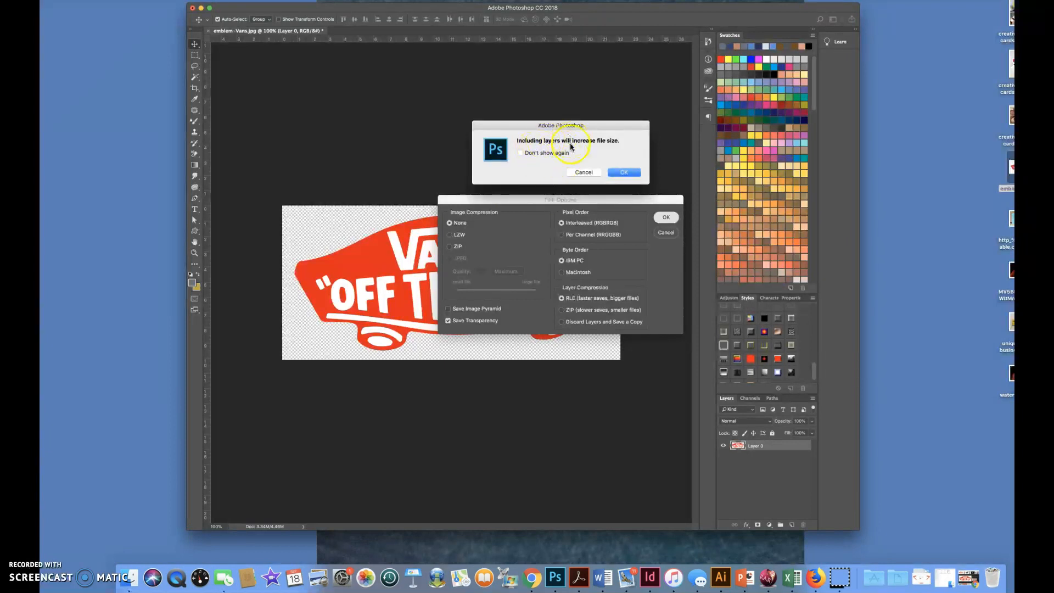
pyautogui.click(626, 173)
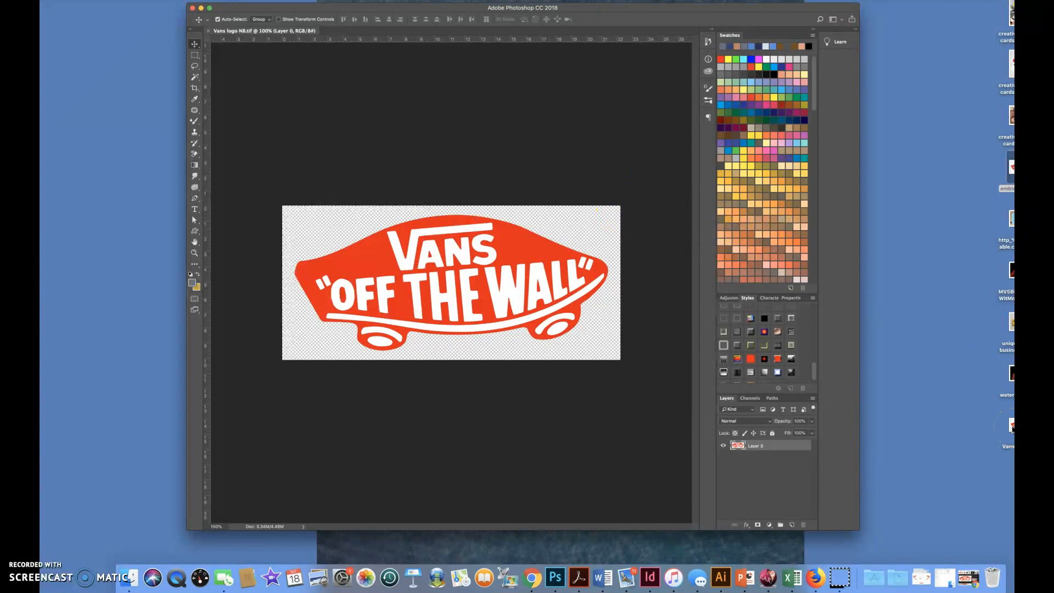
pyautogui.moveTo(1012, 429); pyautogui.dragTo(900, 378)
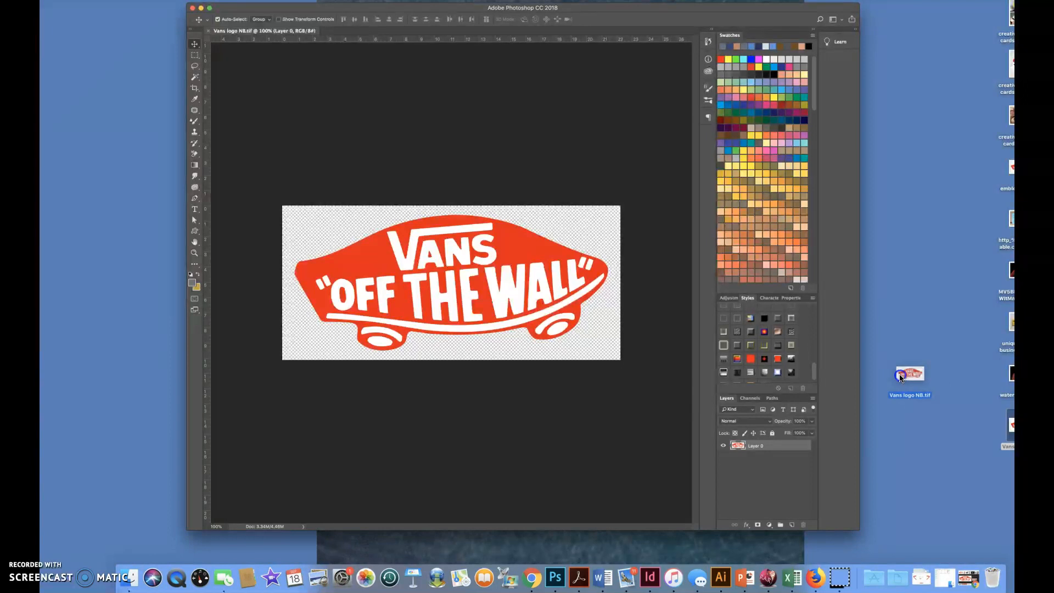
pyautogui.moveTo(900, 375); pyautogui.dragTo(899, 375)
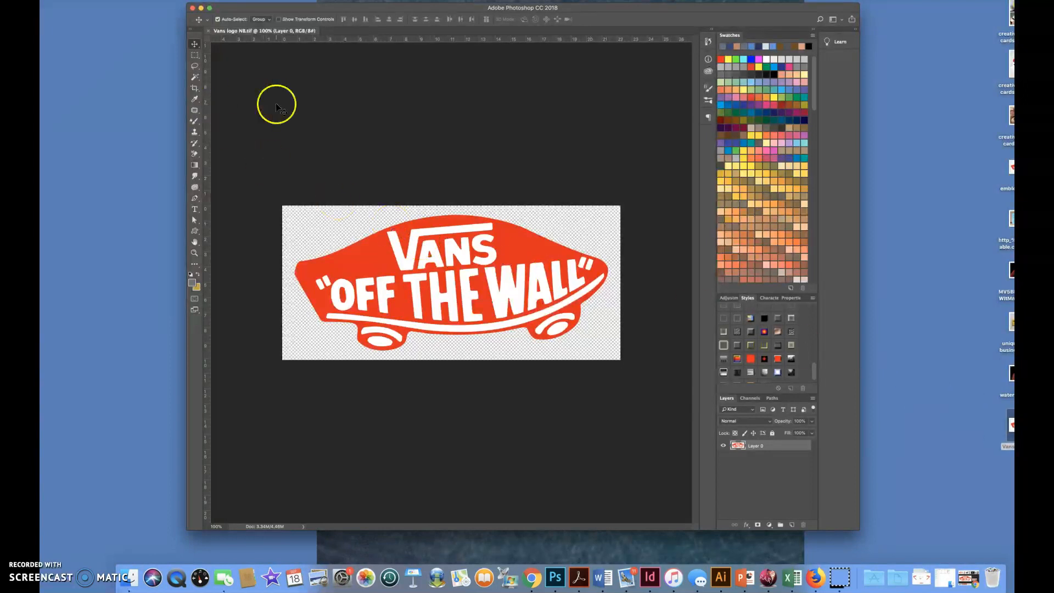